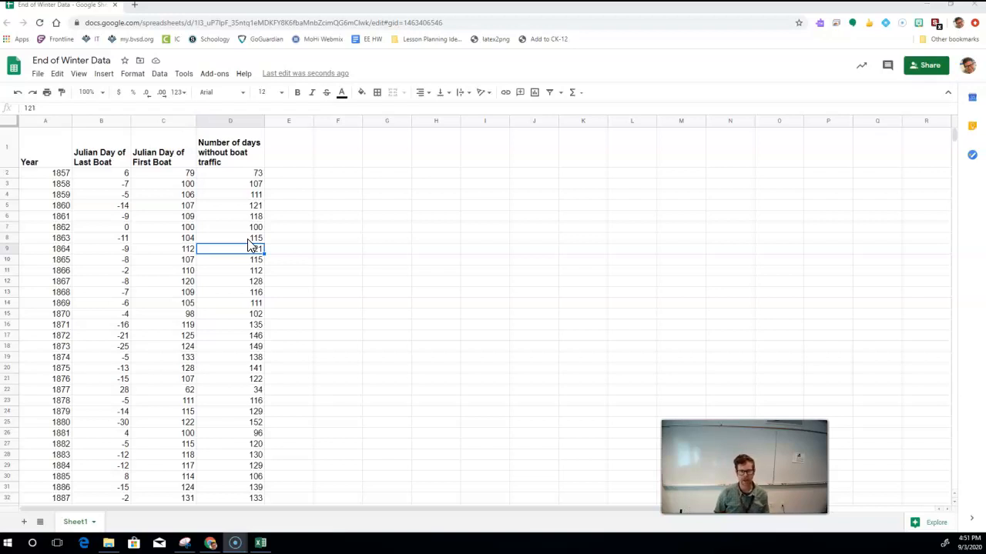
Step: Insert a chart from the data range A1:D8 and move it clear of the data columns
left_click_drag(50, 154, 49, 151)
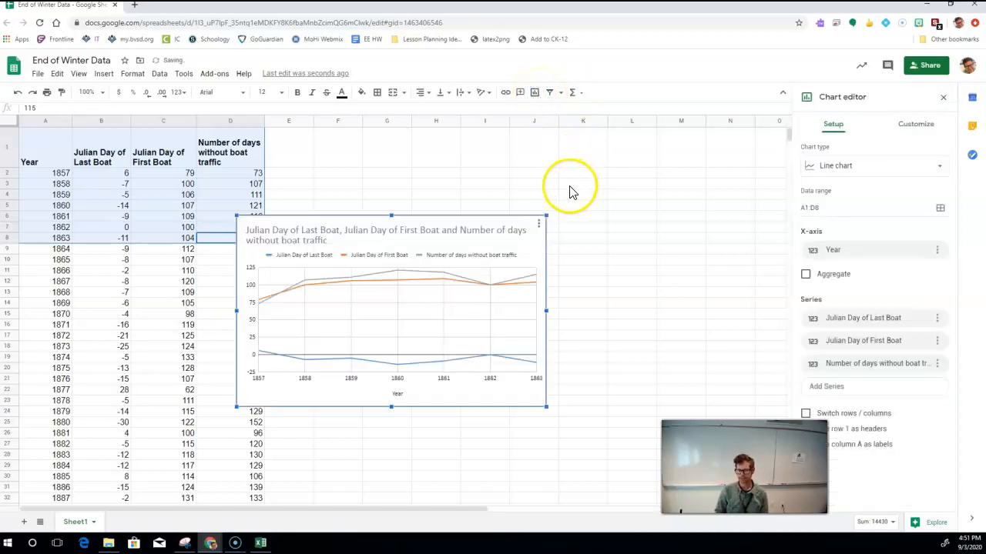
left_click(455, 223)
left_click_drag(539, 205, 587, 168)
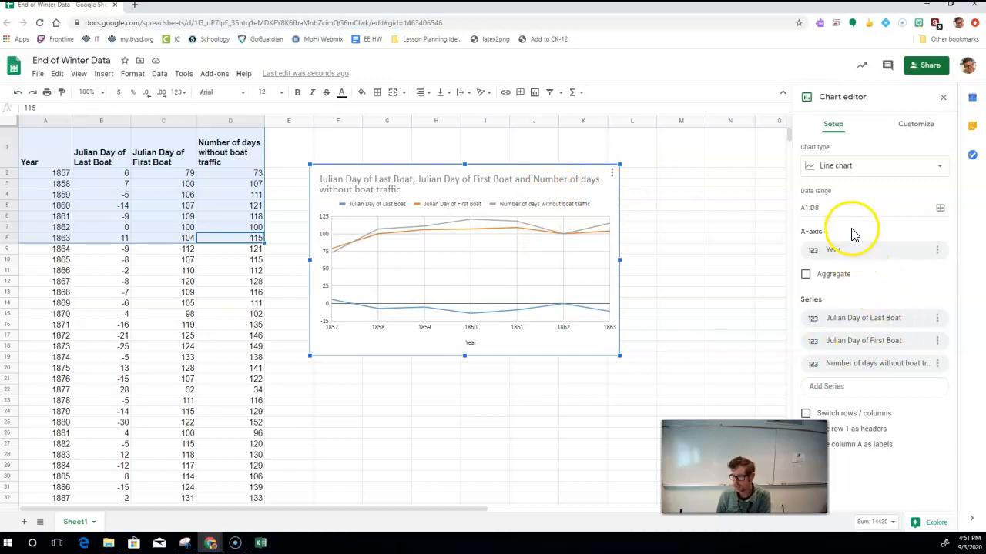
Step: Change the chart type to Scatter chart
left_click(848, 167)
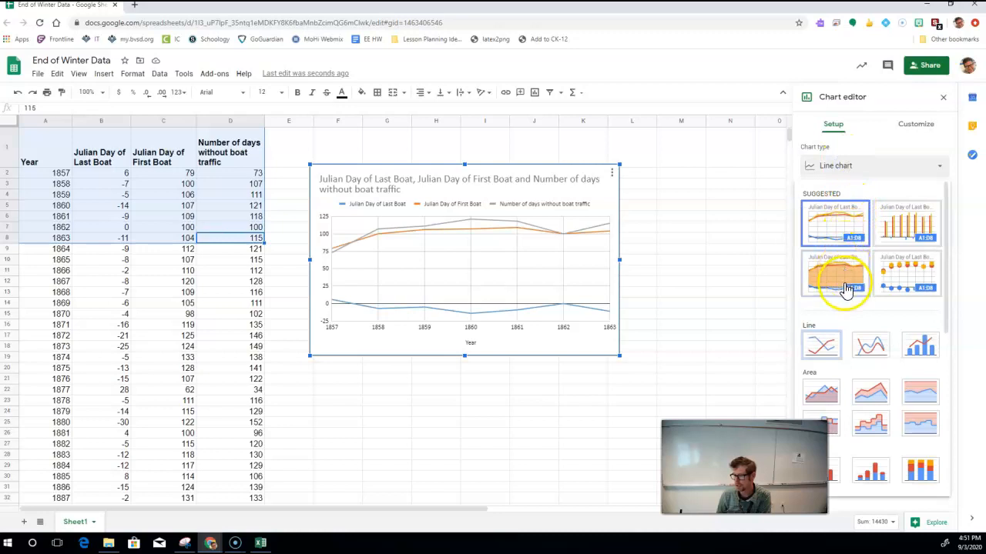
scroll(847, 284, "down", 3)
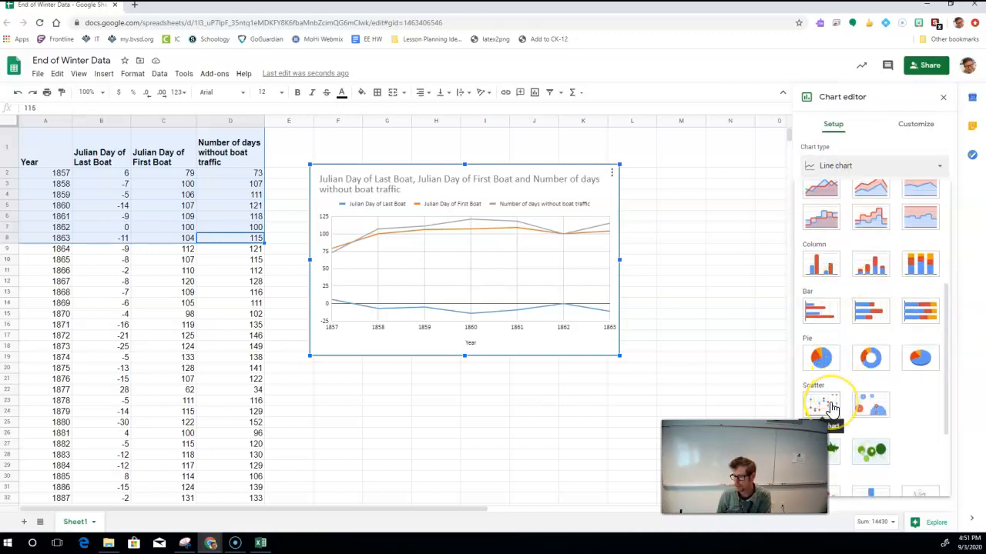
left_click(829, 405)
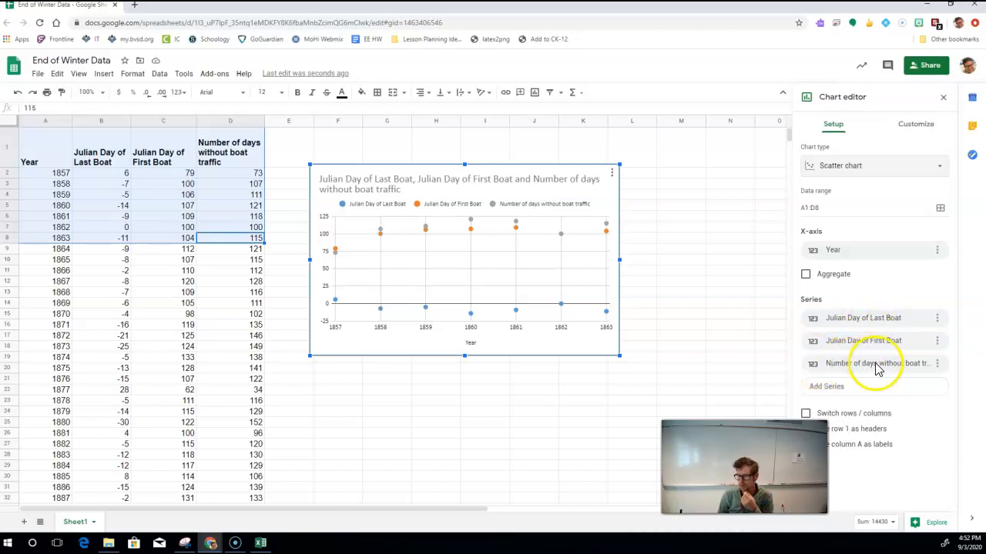
Step: Remove the Julian Day of Last Boat and Julian Day of First Boat series from the chart
left_click(937, 319)
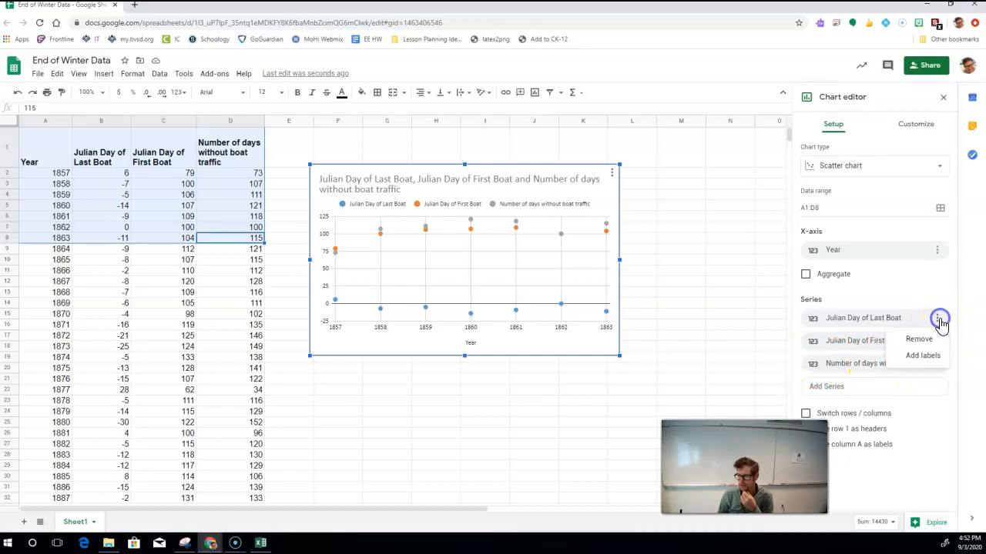
left_click(937, 322)
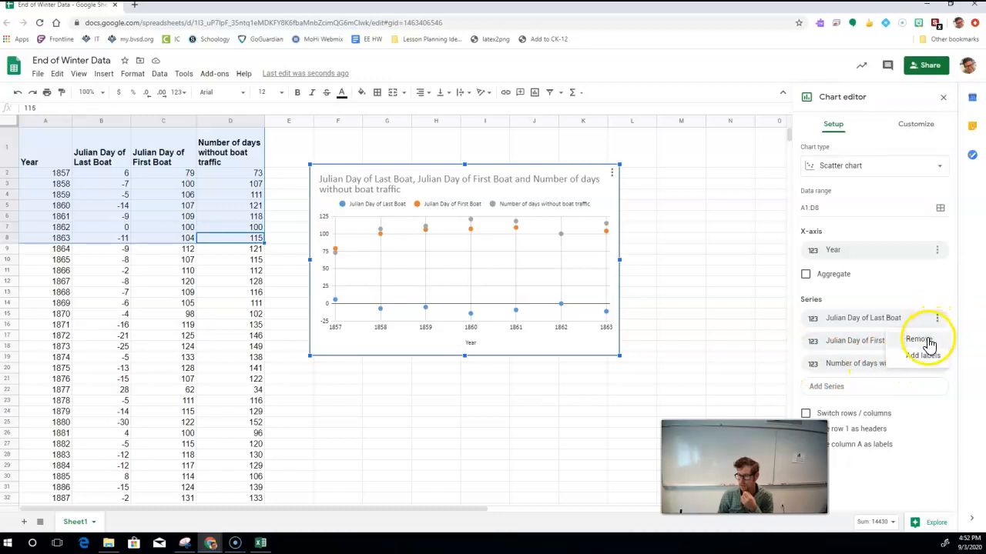
left_click(924, 339)
left_click(937, 322)
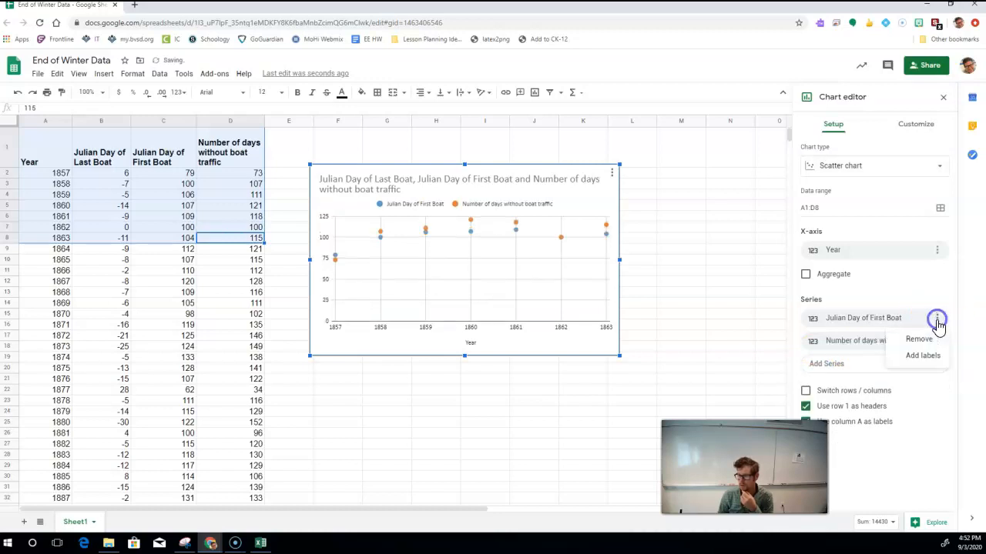
left_click(932, 340)
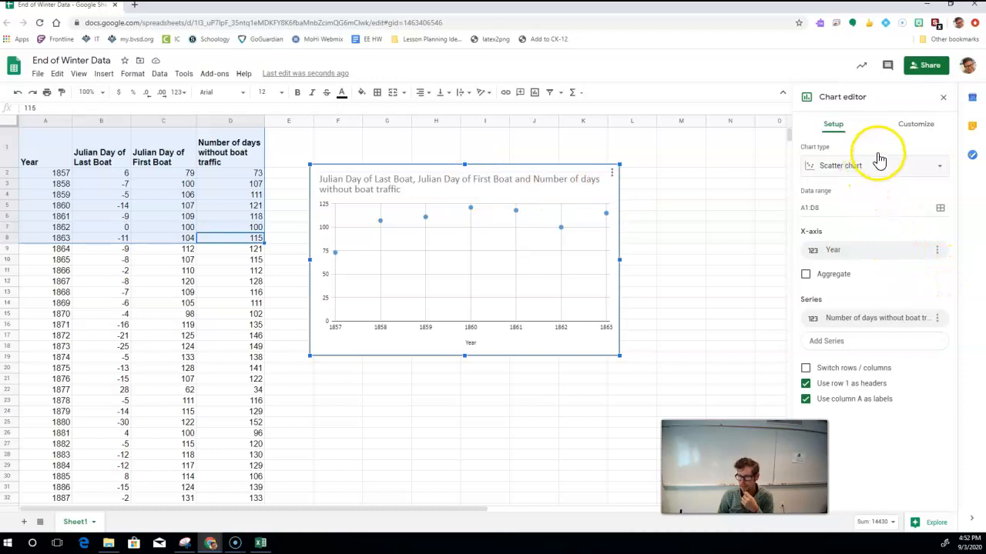
Step: Add a trendline to the series for the number of days without boat traffic
left_click(903, 128)
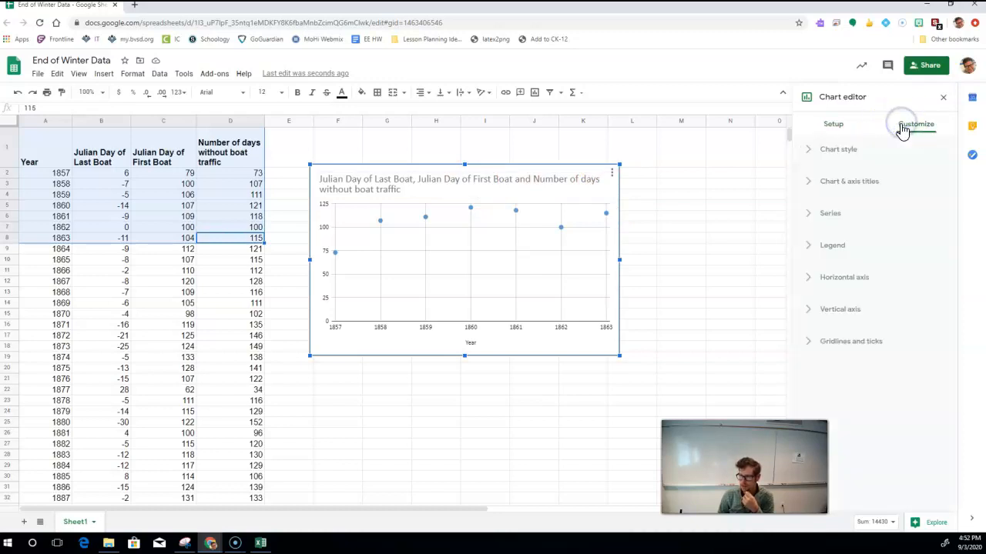
left_click(807, 216)
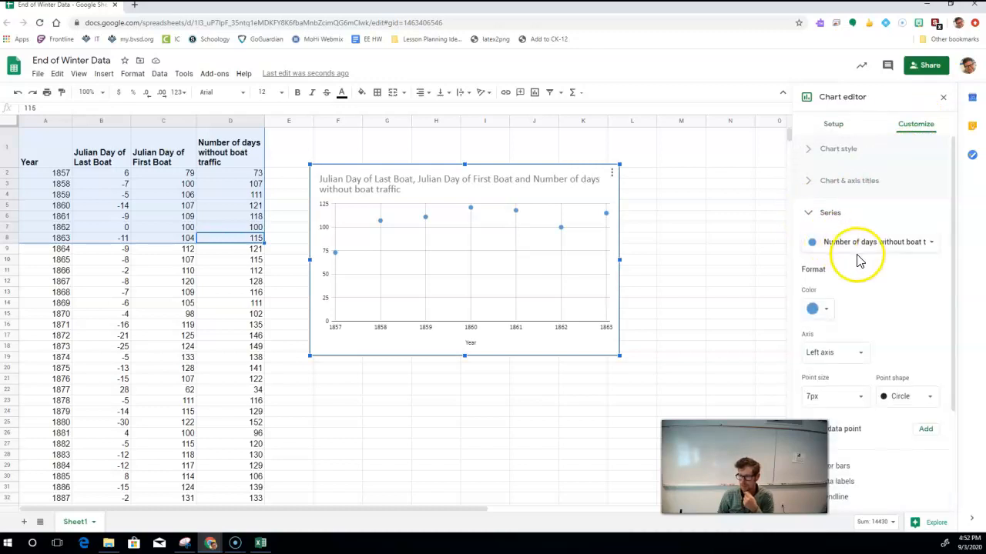
scroll(860, 261, "down", 3)
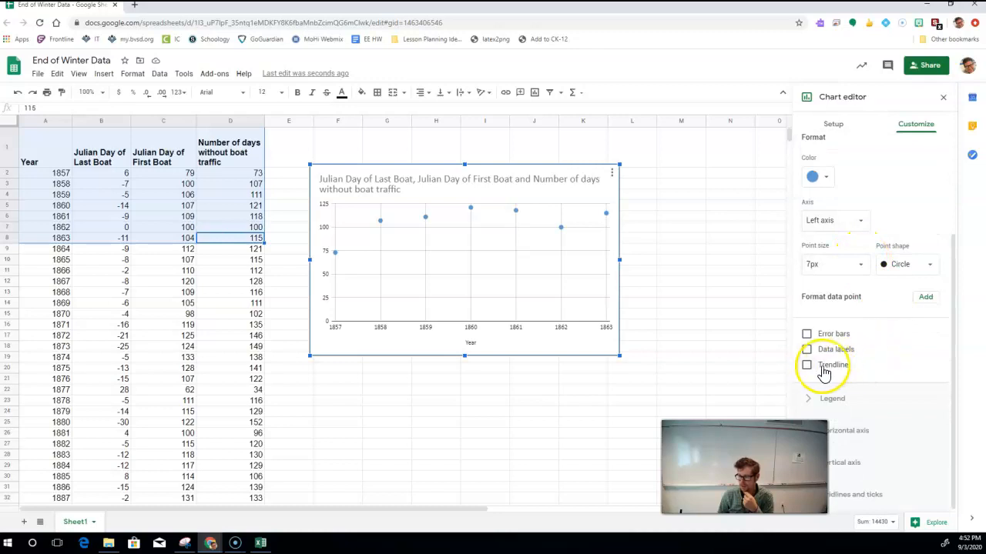
left_click(807, 365)
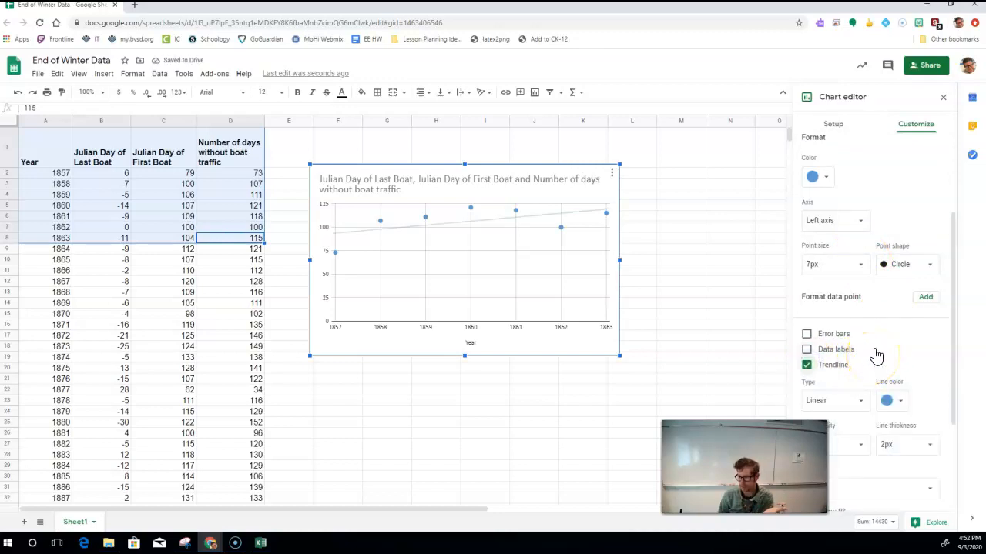
Step: Set the trendline's opacity to 90% and label it with its equation
scroll(876, 356, "down", 3)
left_click(863, 341)
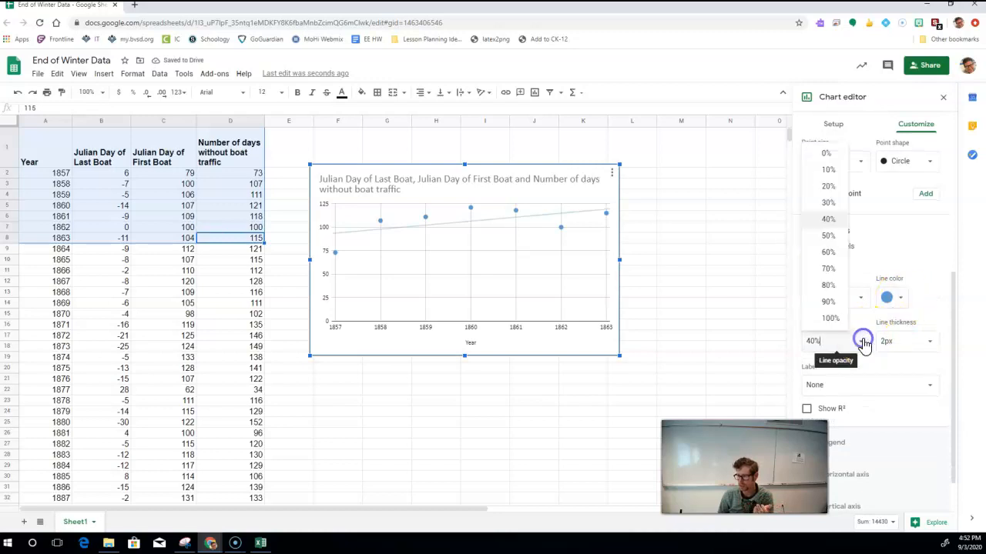
left_click(830, 301)
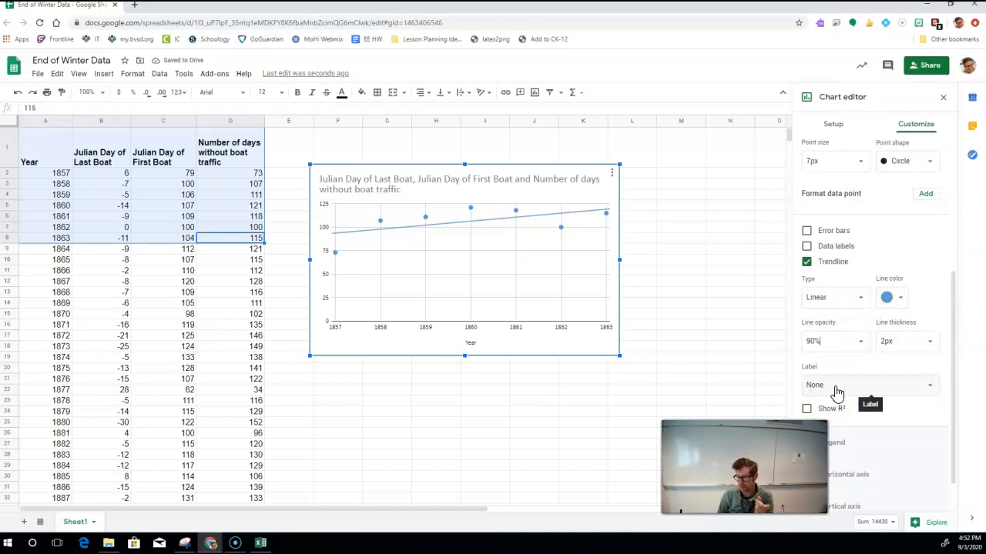
left_click(837, 389)
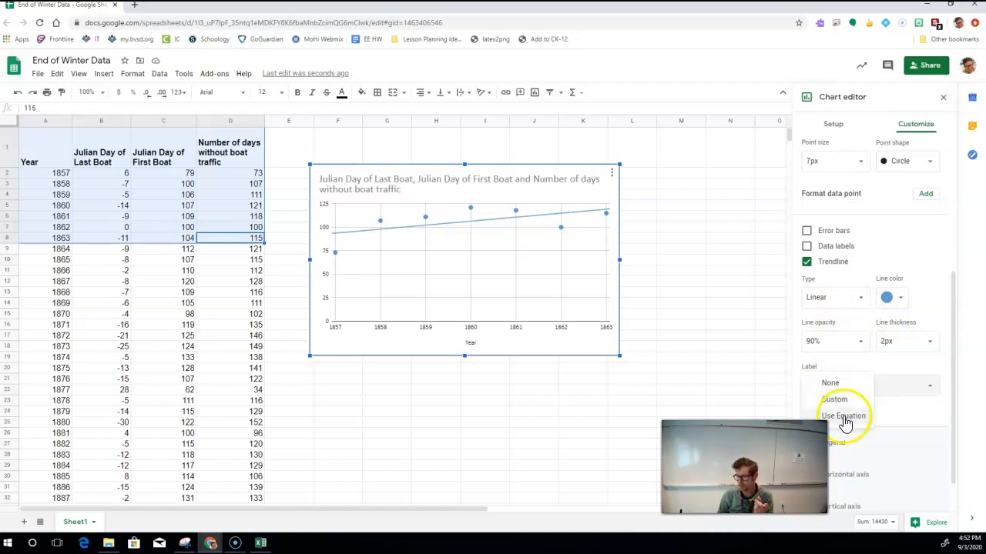
left_click(845, 417)
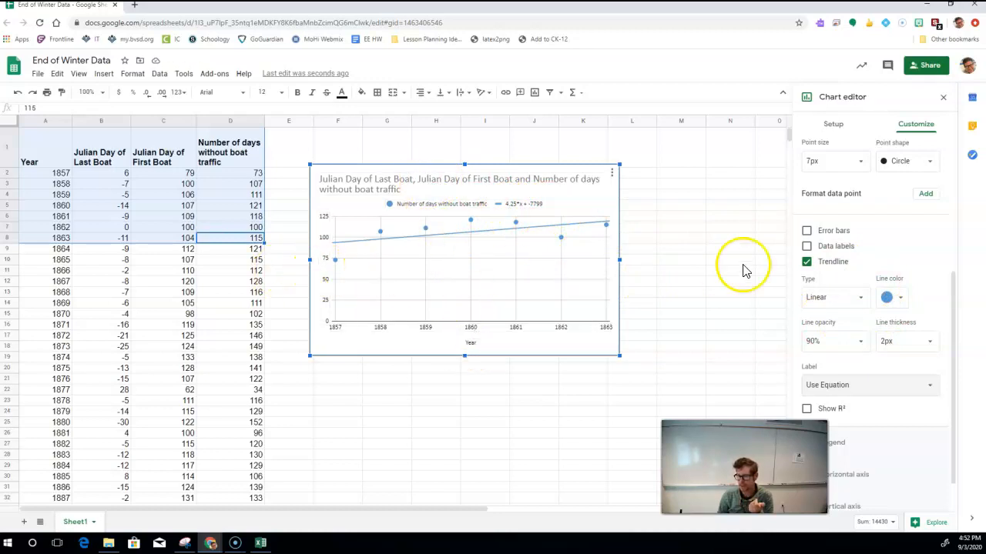
Step: Replace the chart title with "Change in Number of Days Without Boat Traffic"
scroll(916, 262, "up", 3)
scroll(909, 227, "up", 1)
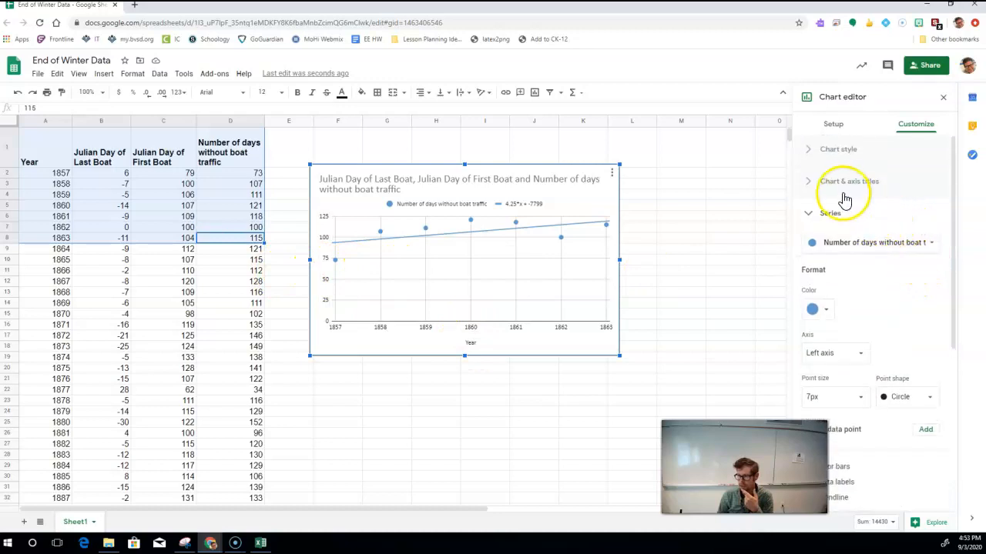
left_click(810, 185)
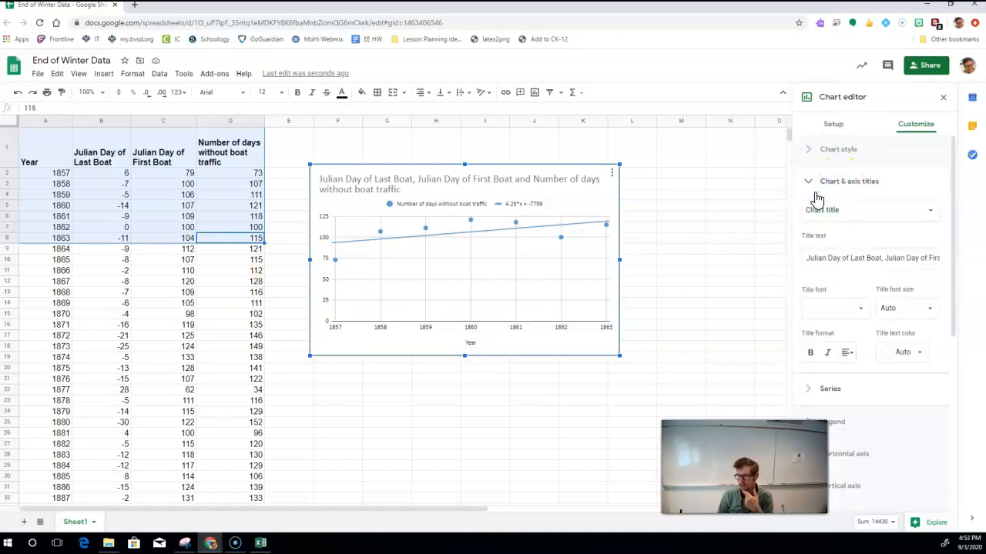
left_click(818, 210)
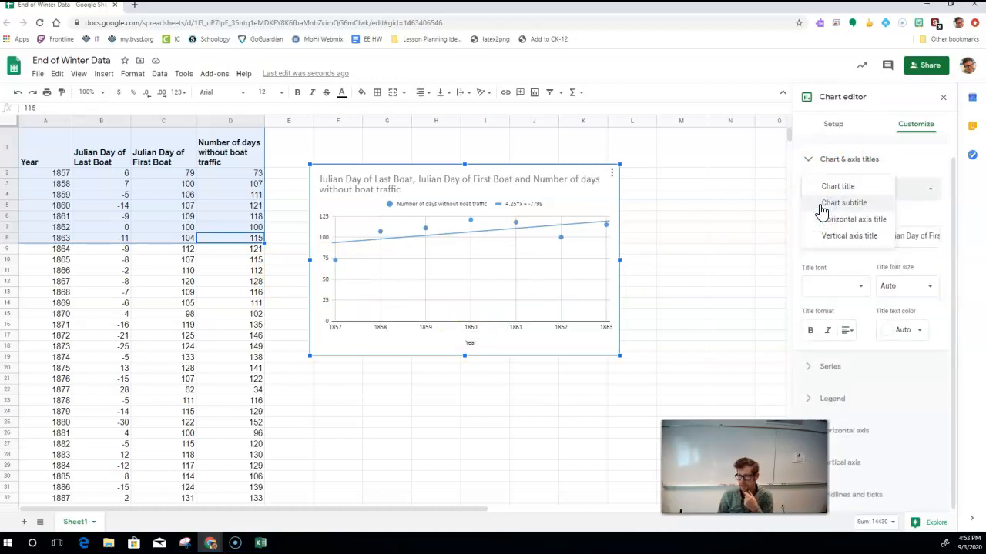
left_click(823, 188)
left_click(828, 235)
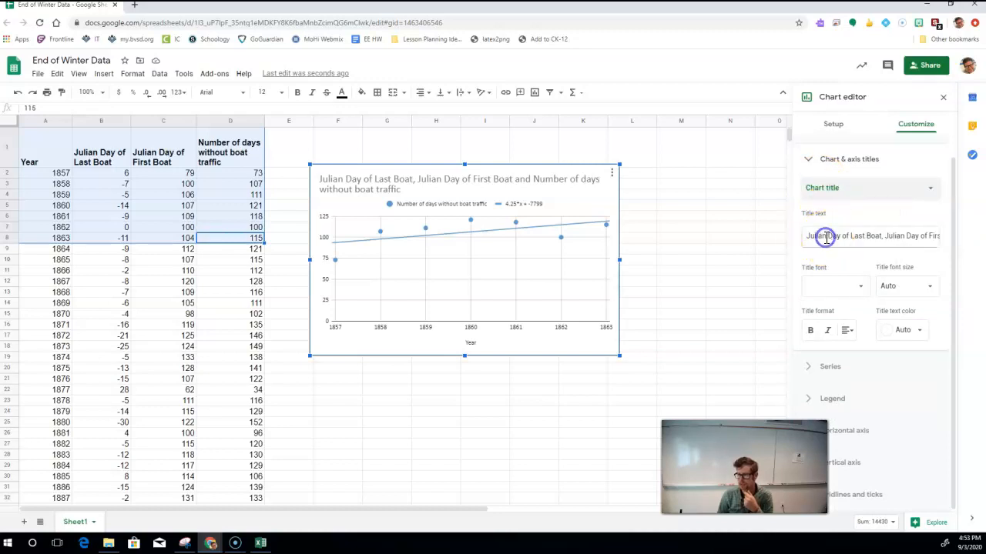
right_click(827, 235)
key("Escape")
type("hang")
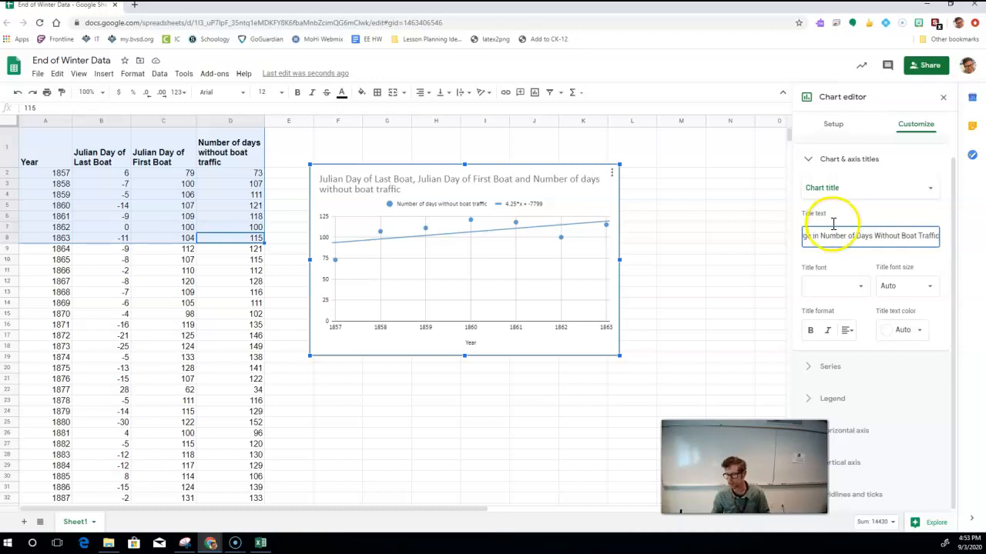
left_click(810, 220)
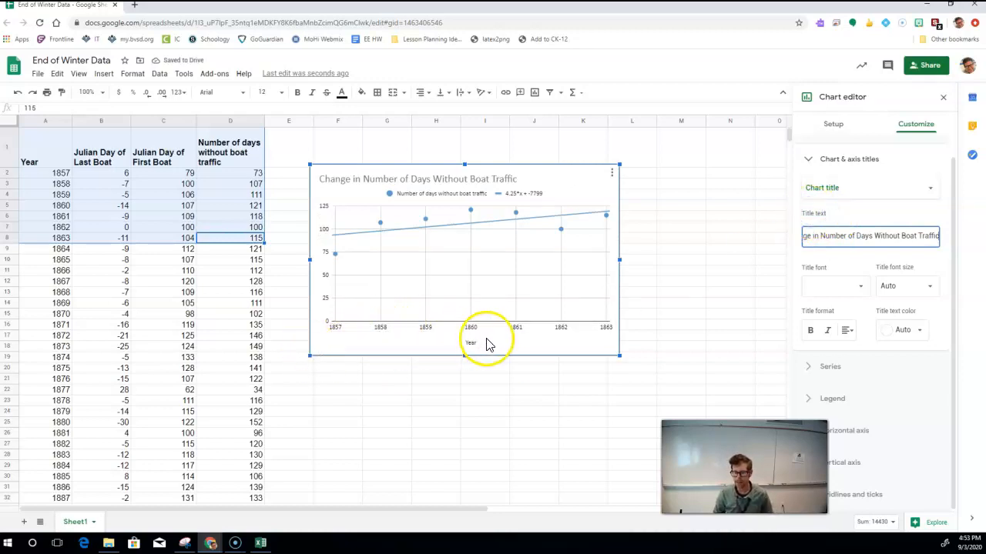
Step: Set the vertical axis title to "Length of Ice Season"
left_click(862, 194)
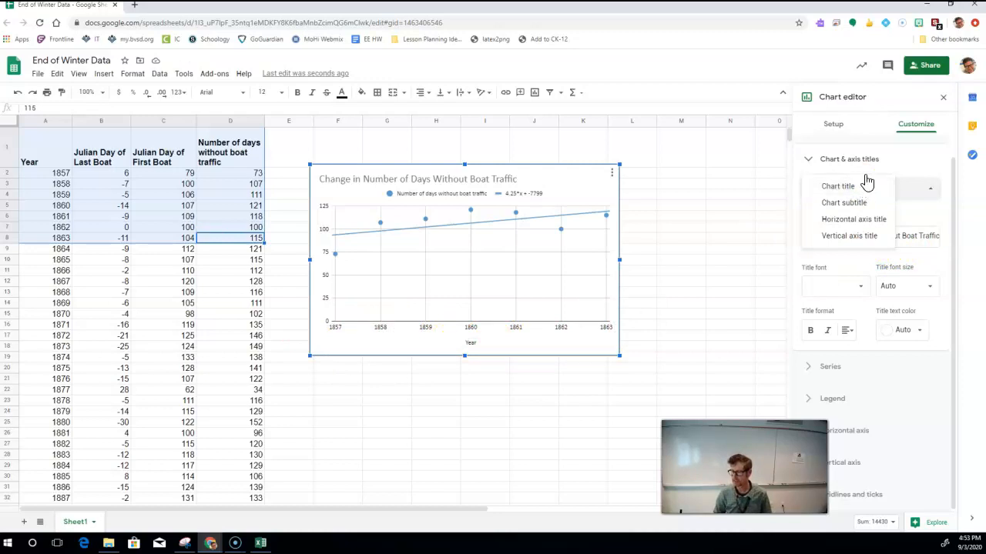
left_click(854, 236)
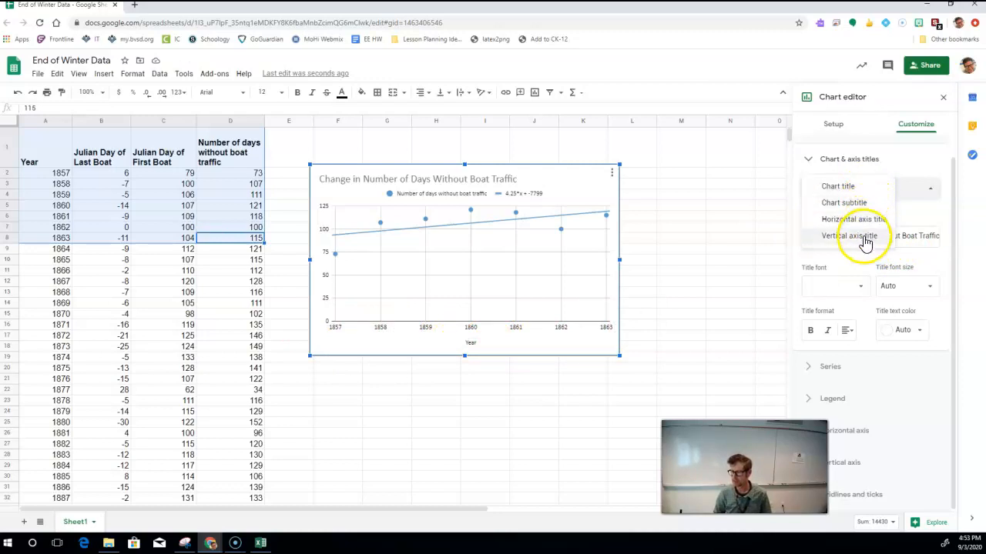
left_click(864, 239)
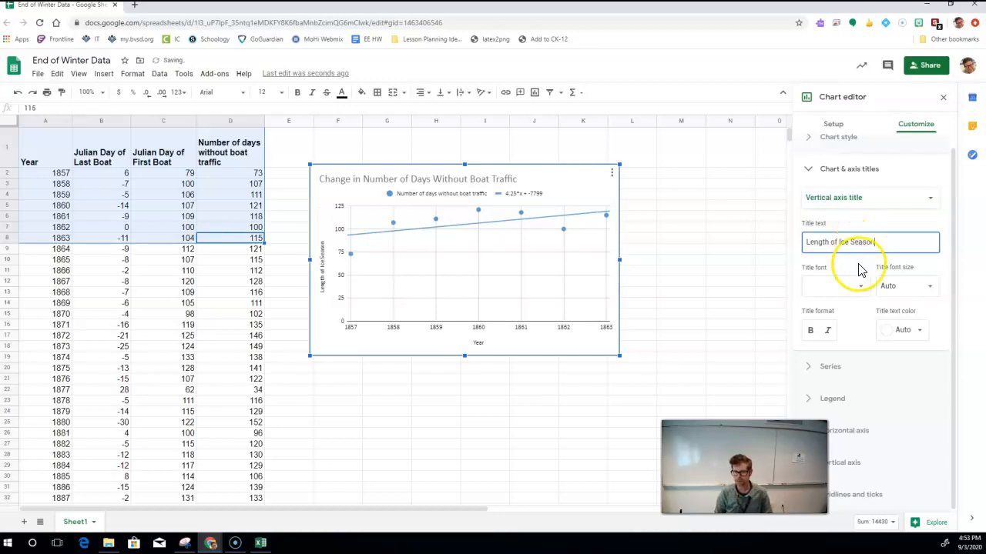
left_click(855, 334)
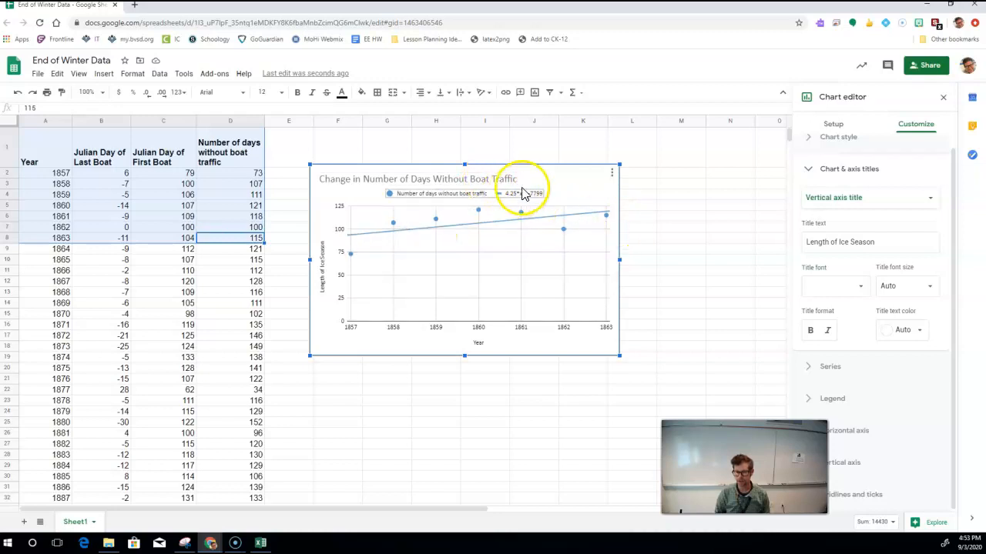
Step: Check the actions available for the finished chart, including Copy chart, and leave chart editing
left_click(561, 169)
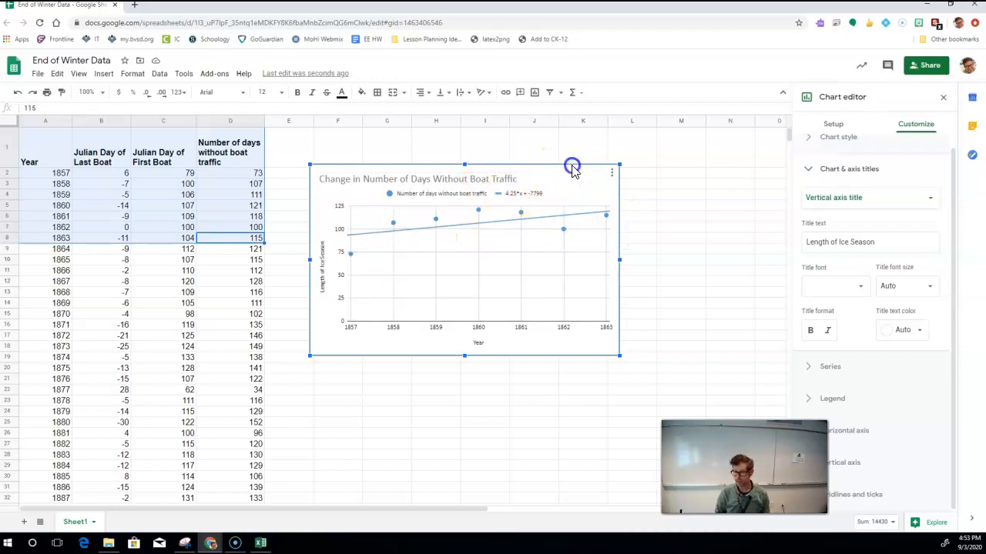
left_click(612, 174)
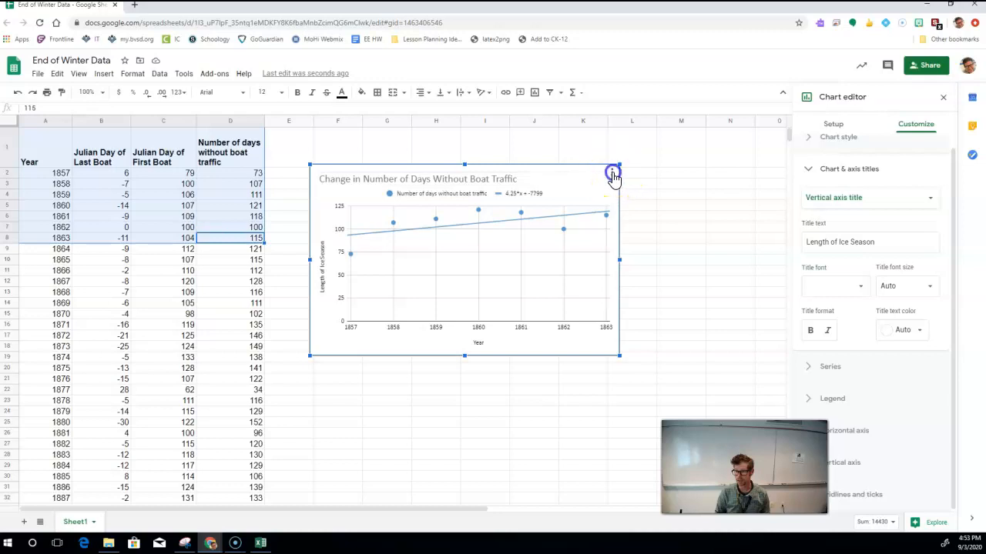
left_click(612, 174)
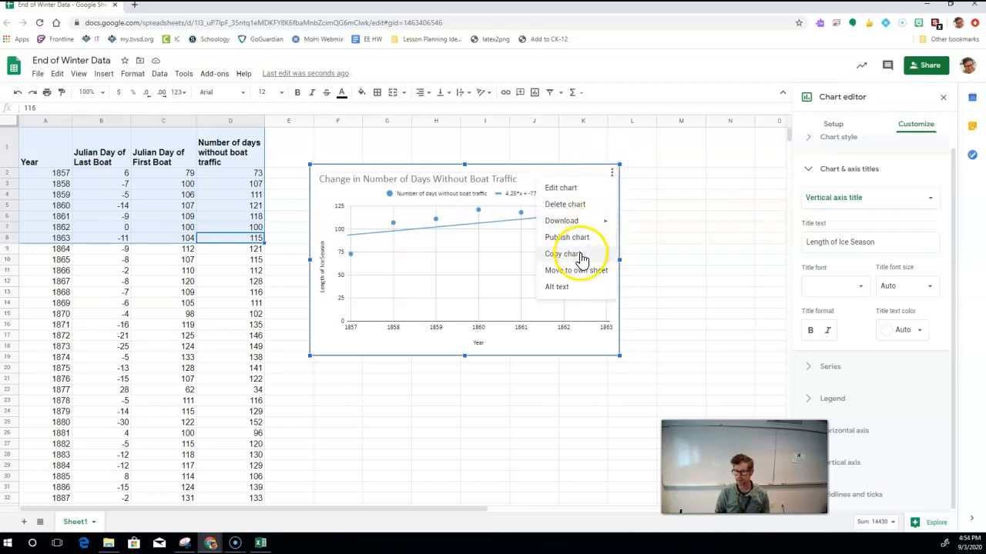
left_click(776, 249)
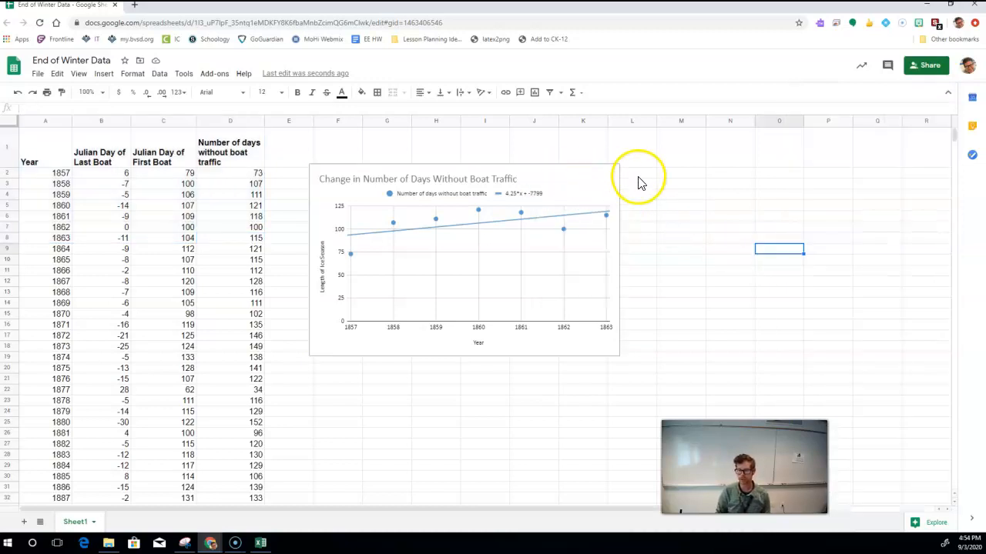
left_click(676, 195)
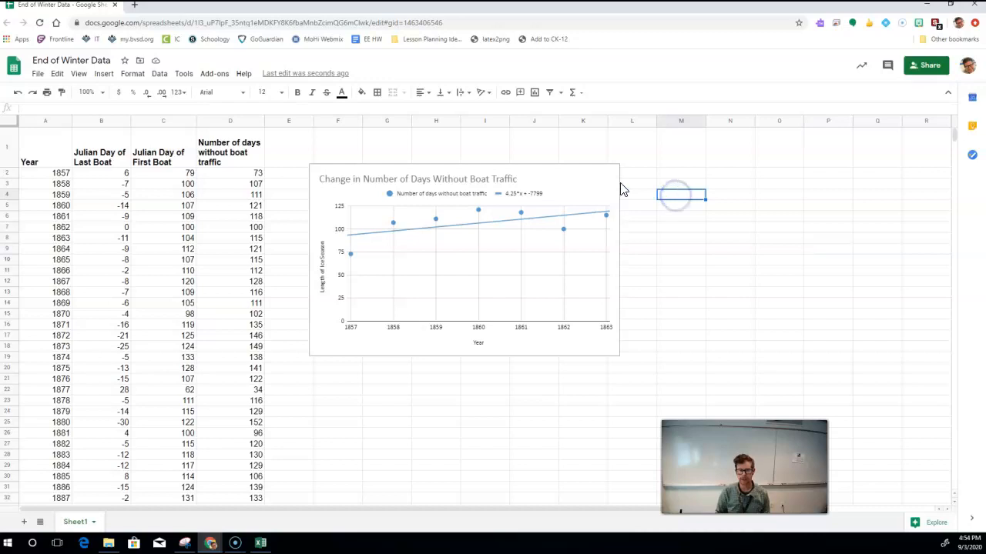